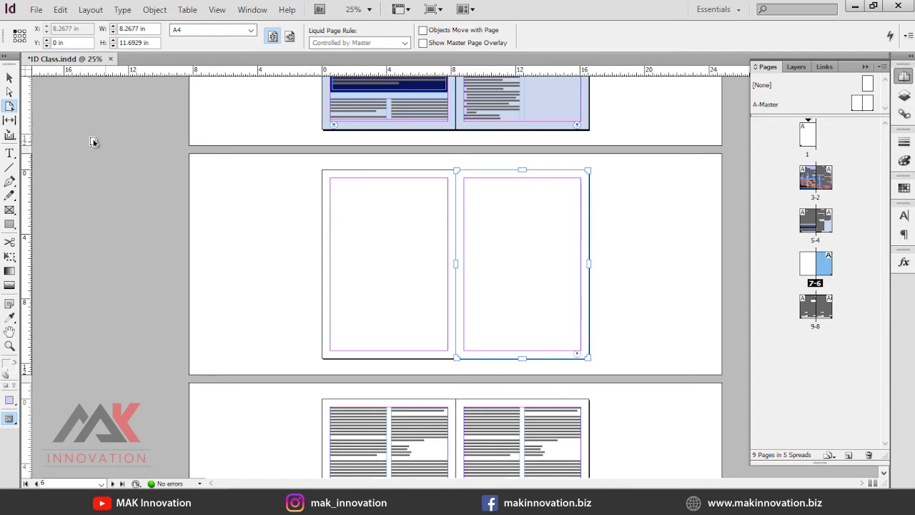
Draw a text frame about 6.63 in wide and 4.68 in high on page 7 with the ME Type Tool.
{"action": "left_click", "coordinate": [11, 153]}
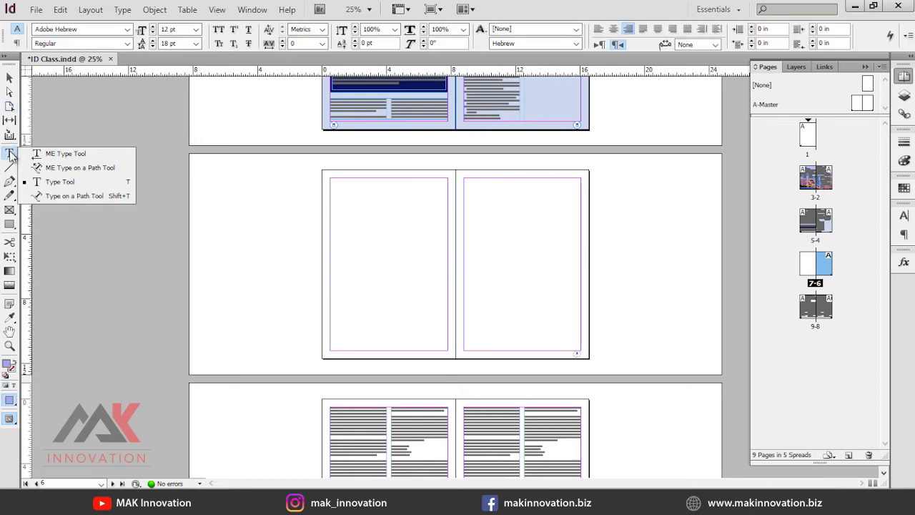
{"action": "left_click", "coordinate": [69, 159]}
{"action": "key", "text": "ctrl+equal"}
{"action": "key", "text": "ctrl+equal"}
{"action": "left_click_drag", "start_coordinate": [412, 77], "coordinate": [396, 192]}
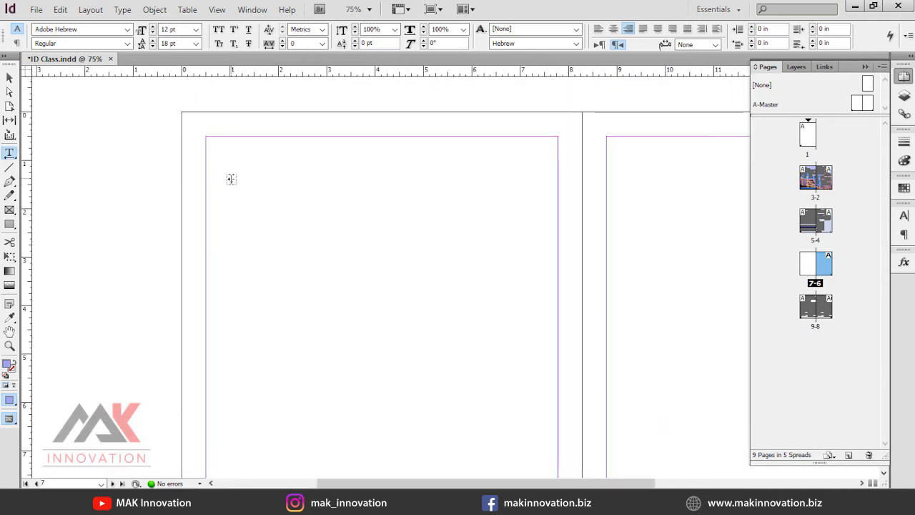
{"action": "left_click_drag", "start_coordinate": [230, 176], "coordinate": [551, 403]}
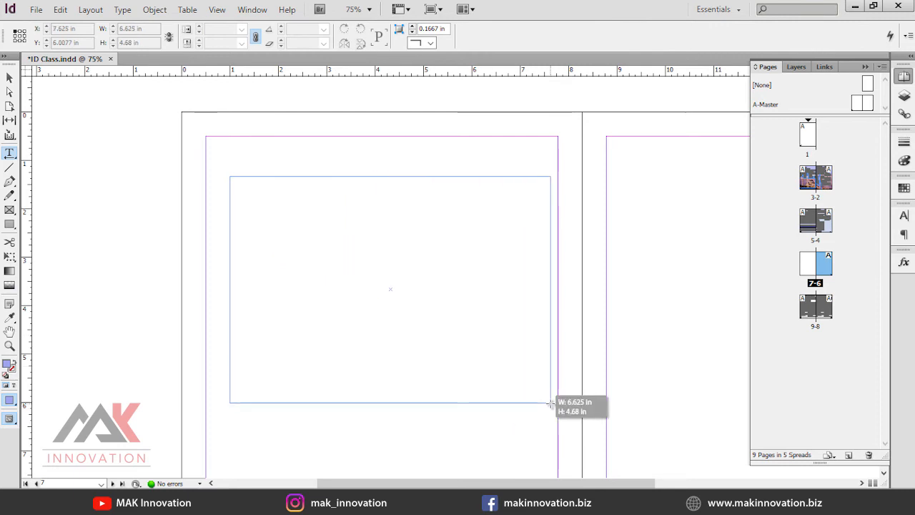
{"action": "left_click_drag", "start_coordinate": [550, 403], "coordinate": [551, 402]}
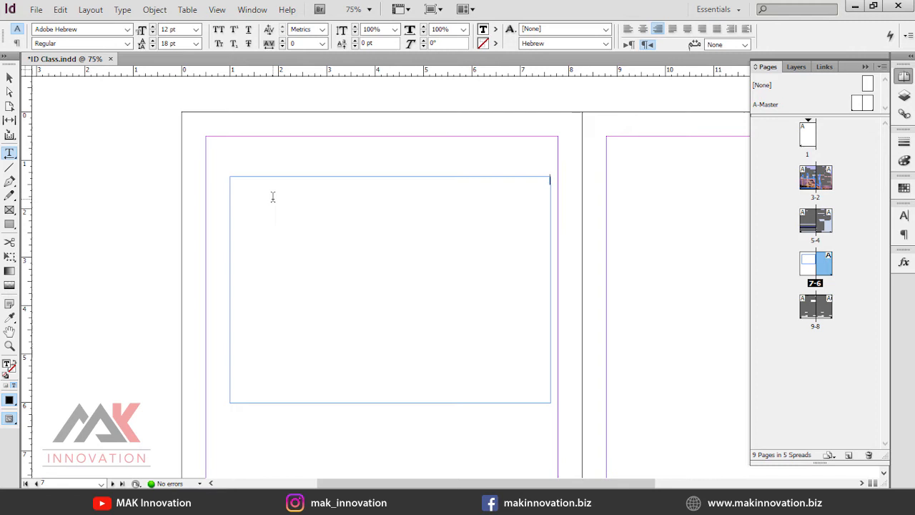
Enter the filler text "sadfsdfsdfasdfds" in the new frame and left-align it.
{"action": "type", "text": "sadfsdfsdfasdfds"}
{"action": "key", "text": "ctrl+a"}
{"action": "key", "text": "alt+Tab"}
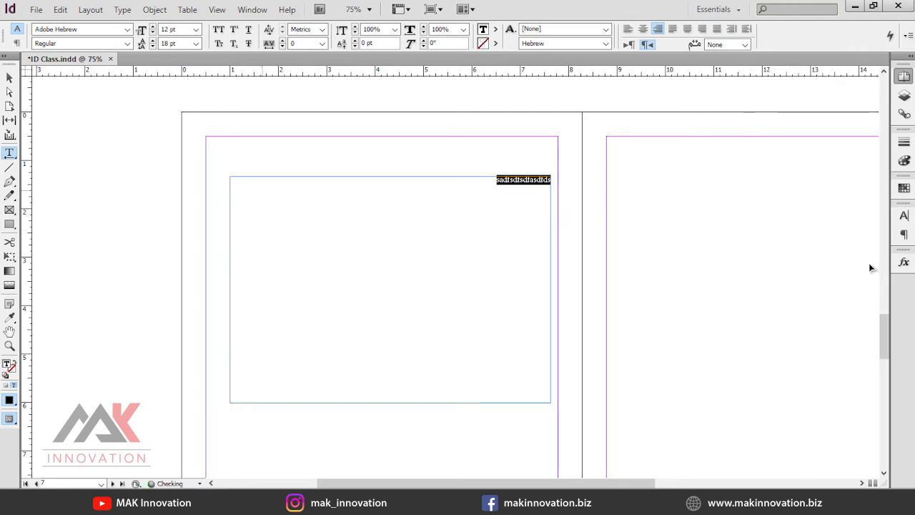
{"action": "left_click", "coordinate": [903, 215]}
{"action": "left_click", "coordinate": [813, 205]}
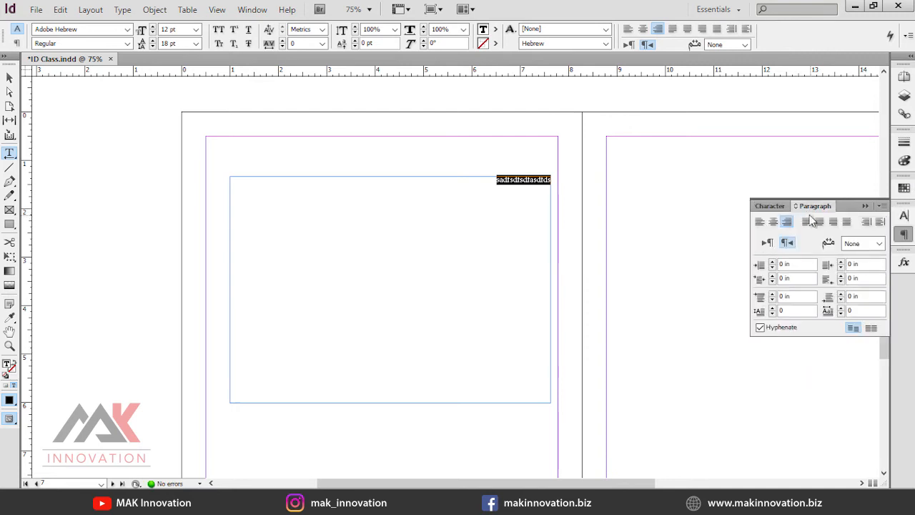
{"action": "left_click", "coordinate": [759, 222]}
{"action": "left_click", "coordinate": [904, 234]}
Enlarge all of the filler text in the frame to 24 pt.
{"action": "left_click", "coordinate": [317, 178]}
{"action": "key", "text": "ctrl+a"}
{"action": "key", "text": "ctrl+shift+period"}
{"action": "key", "text": "ctrl+shift+period"}
{"action": "key", "text": "ctrl+shift+period"}
{"action": "key", "text": "ctrl+shift+period"}
{"action": "key", "text": "ctrl+shift+period"}
{"action": "key", "text": "ctrl+shift+period"}
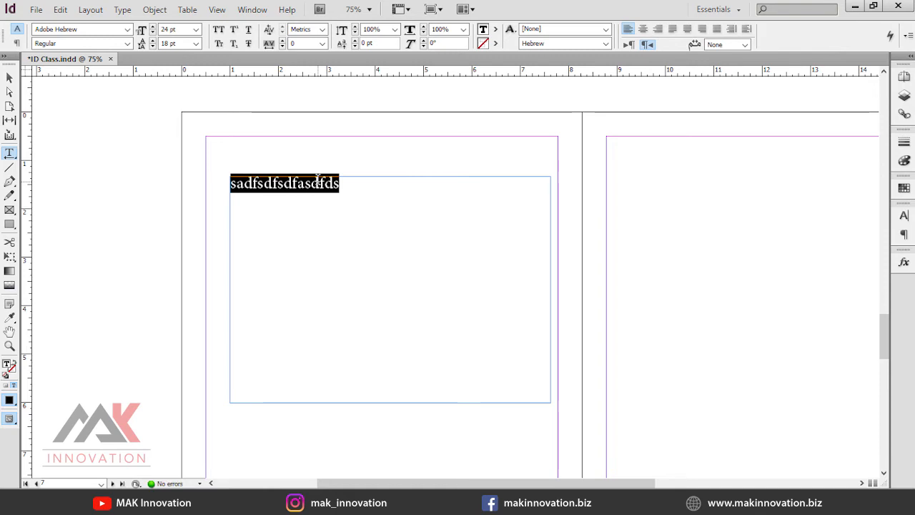
Replace the filler text in the frame with "Text Text Text".
{"action": "type", "text": "Text TEx"}
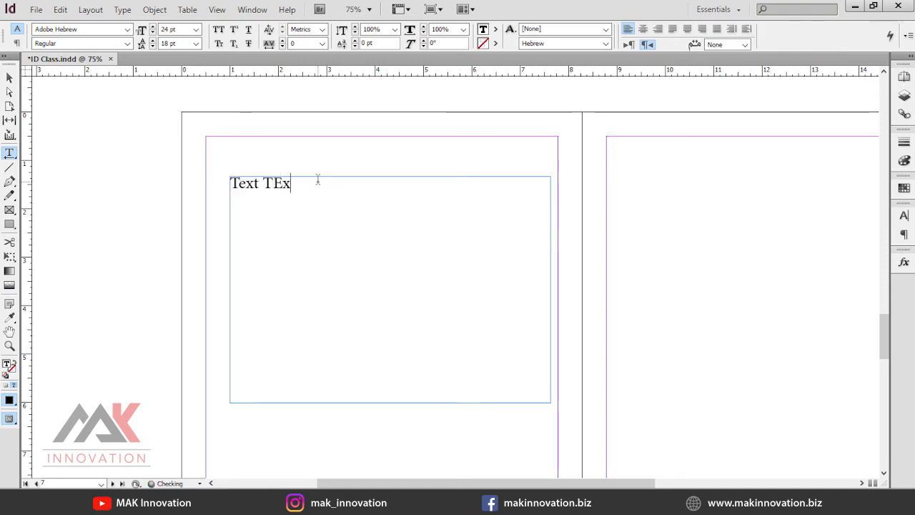
{"action": "key", "text": "BackSpace"}
{"action": "key", "text": "BackSpace"}
{"action": "type", "text": "ext Text"}
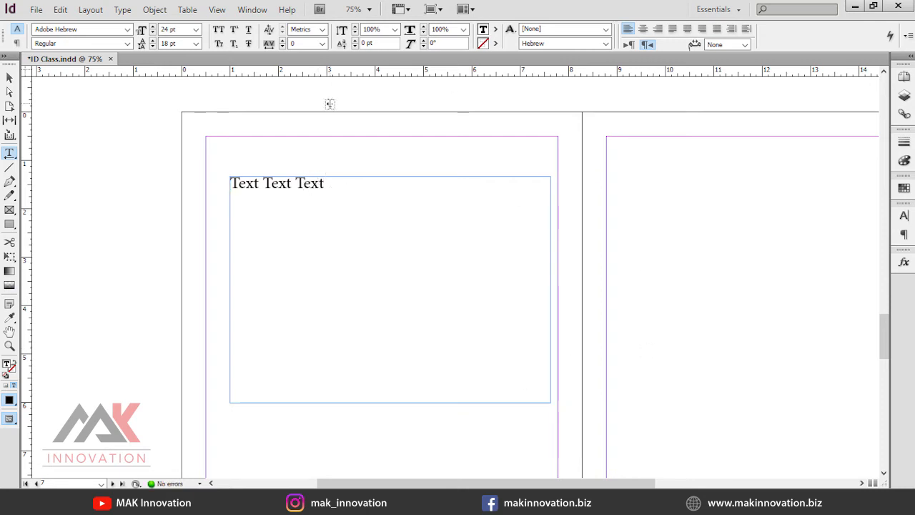
Copy the "Text Text Text" line and paste it repeatedly until the words fill three lines of the frame.
{"action": "triple_click", "coordinate": [339, 190]}
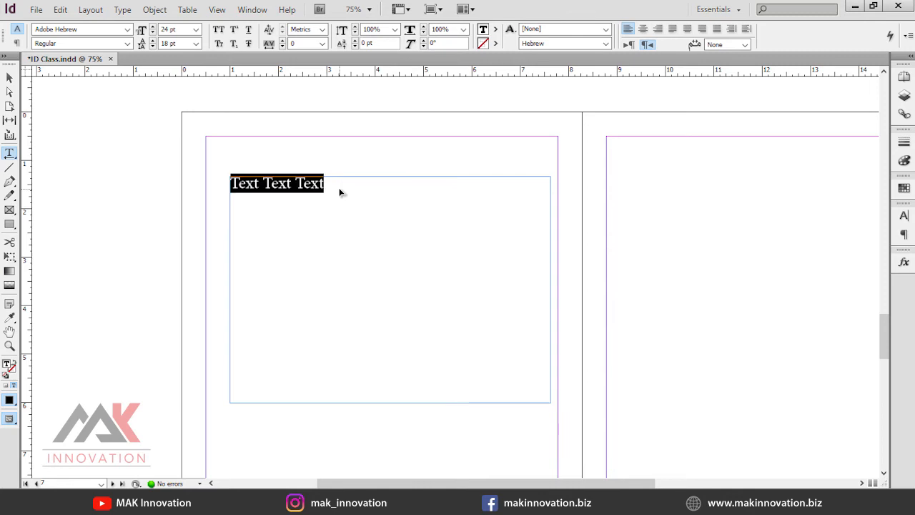
{"action": "key", "text": "ctrl+c"}
{"action": "key", "text": "ctrl+v"}
{"action": "key", "text": "ctrl+v"}
{"action": "key", "text": "ctrl+v"}
{"action": "key", "text": "ctrl+v"}
{"action": "key", "text": "ctrl+v"}
{"action": "key", "text": "ctrl+v"}
{"action": "key", "text": "ctrl+v"}
{"action": "key", "text": "ctrl+v"}
{"action": "key", "text": "ctrl+v"}
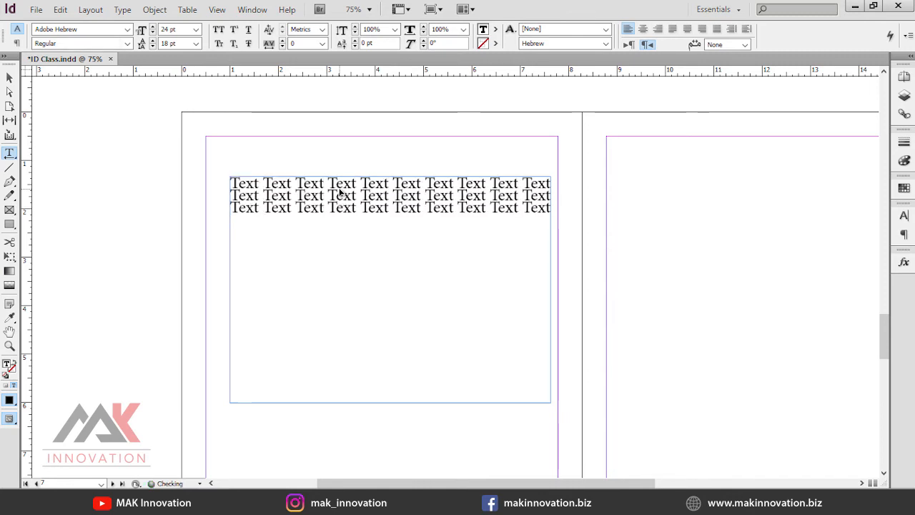
Set the font size of all the text in the frame to 30 pt.
{"action": "key", "text": "ctrl+a"}
{"action": "key", "text": "ctrl+t"}
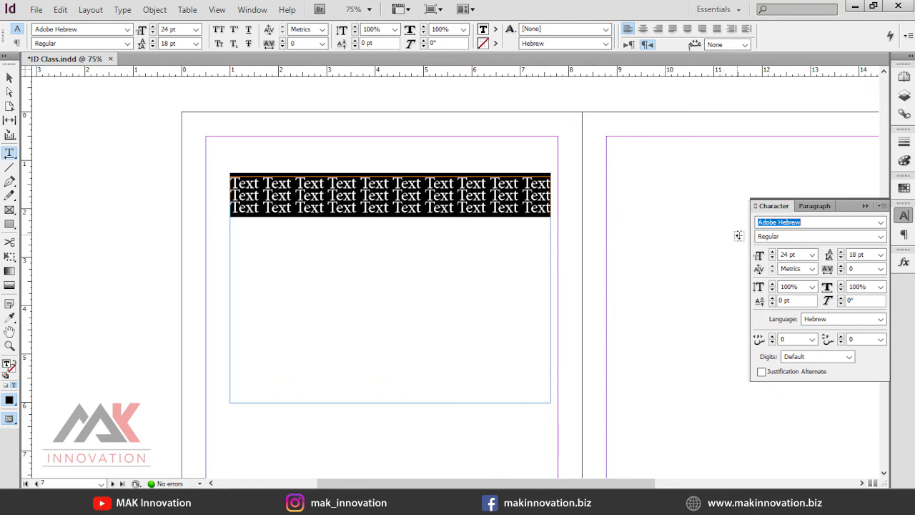
{"action": "left_click", "coordinate": [815, 256]}
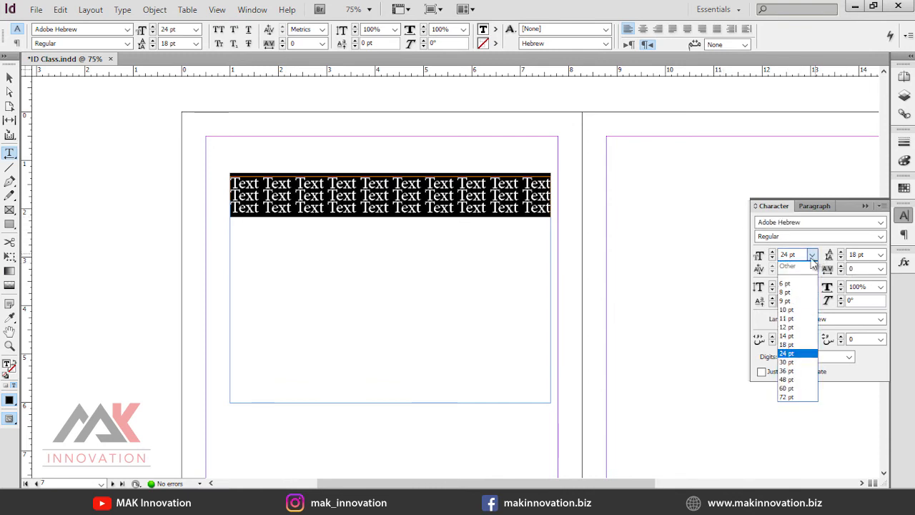
{"action": "left_click", "coordinate": [787, 362]}
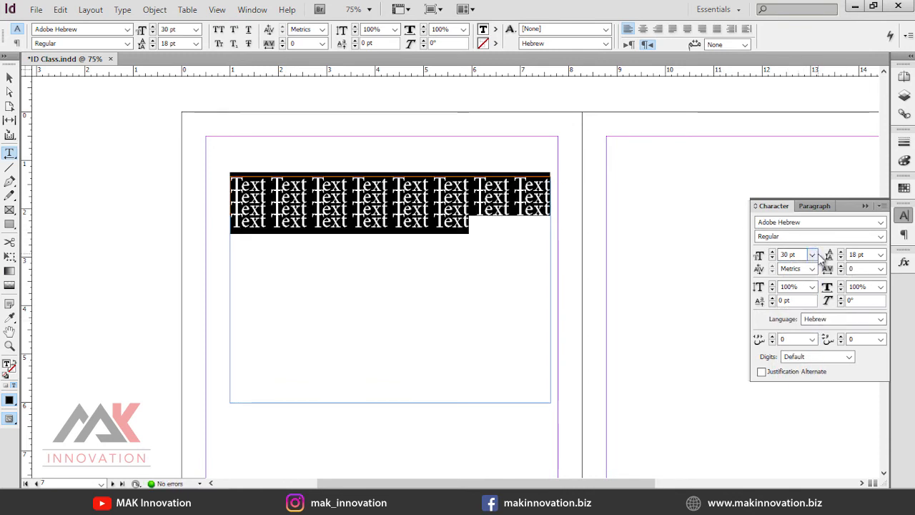
Try a leading of 10 pt on the selected text, and set the leading to Auto instead.
{"action": "left_click", "coordinate": [881, 255]}
{"action": "left_click", "coordinate": [871, 284]}
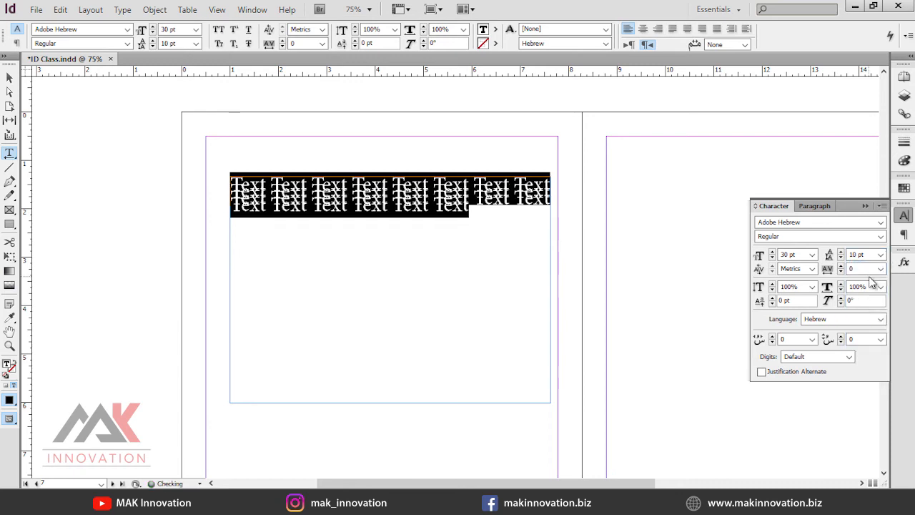
{"action": "left_click", "coordinate": [882, 271]}
{"action": "left_click", "coordinate": [882, 271]}
{"action": "left_click", "coordinate": [884, 255]}
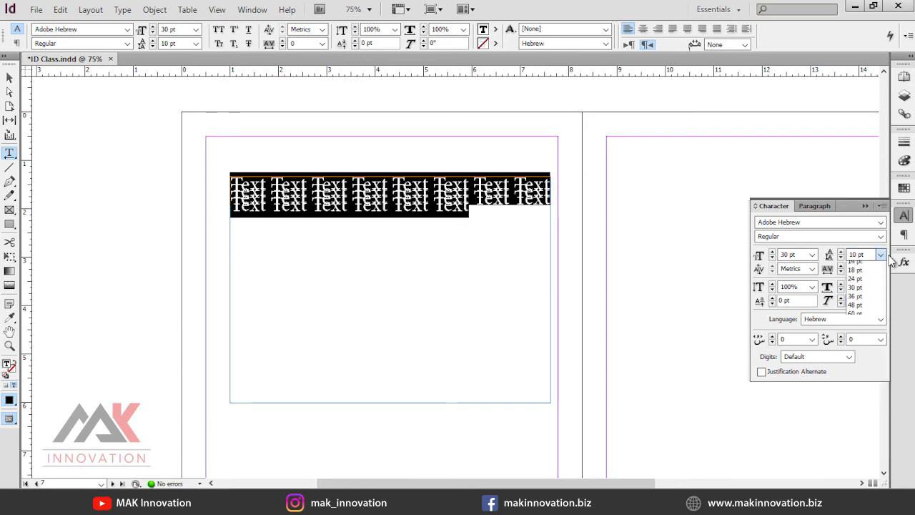
{"action": "left_click", "coordinate": [862, 264]}
Try a tracking of 50 on the selected text, and set the tracking to -10 instead.
{"action": "left_click", "coordinate": [882, 269]}
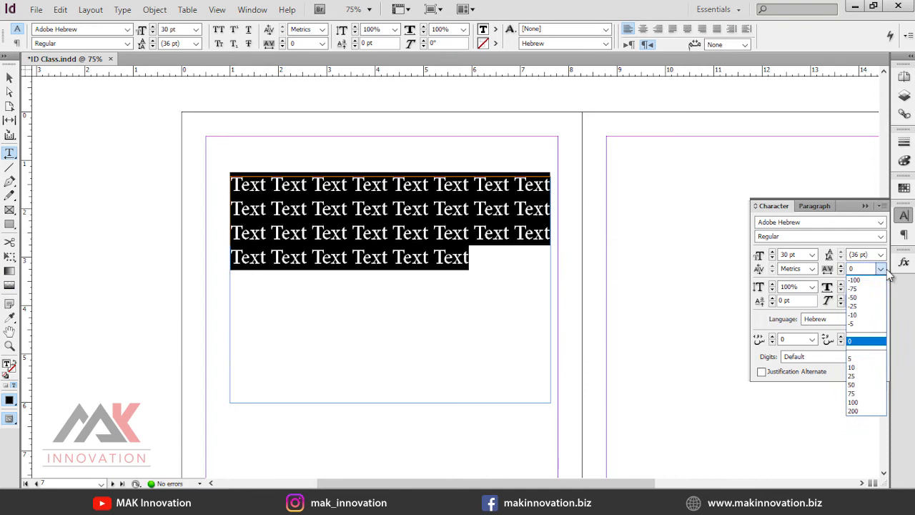
{"action": "left_click", "coordinate": [853, 385]}
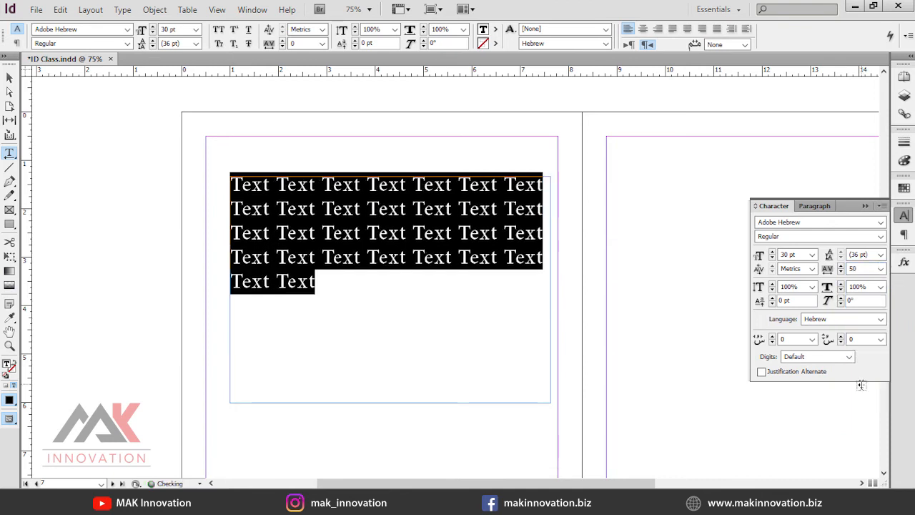
{"action": "left_click", "coordinate": [883, 269]}
{"action": "left_click", "coordinate": [862, 320]}
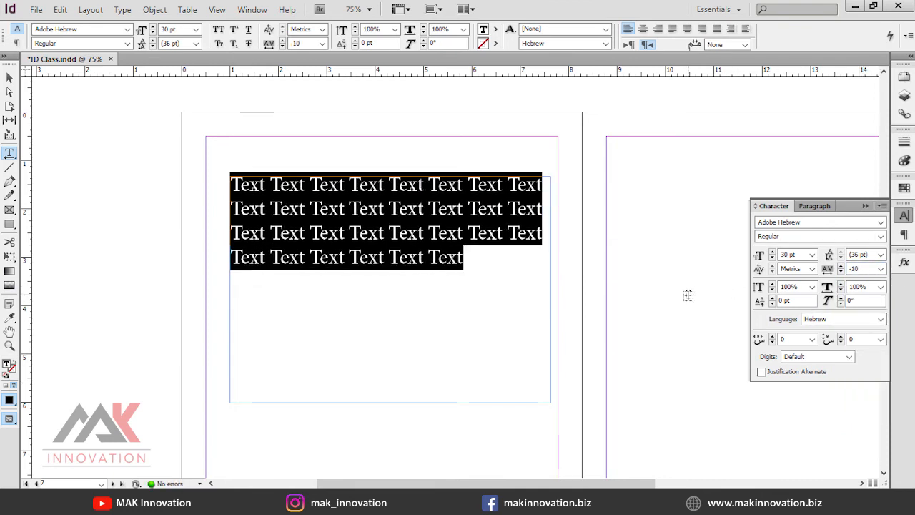
{"action": "double_click", "coordinate": [465, 259]}
{"action": "key", "text": "ctrl+a"}
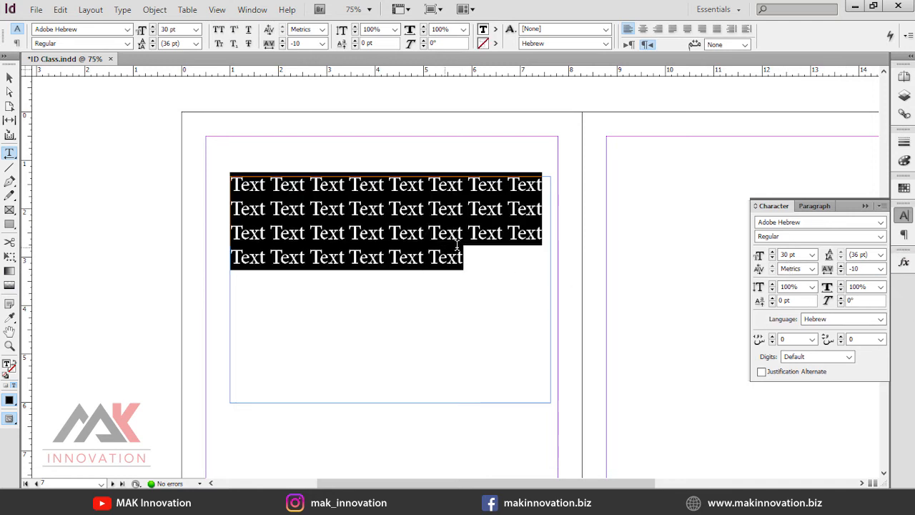
Leave text editing and delete the text frame from page 7.
{"action": "key", "text": "Escape"}
{"action": "left_click", "coordinate": [9, 152]}
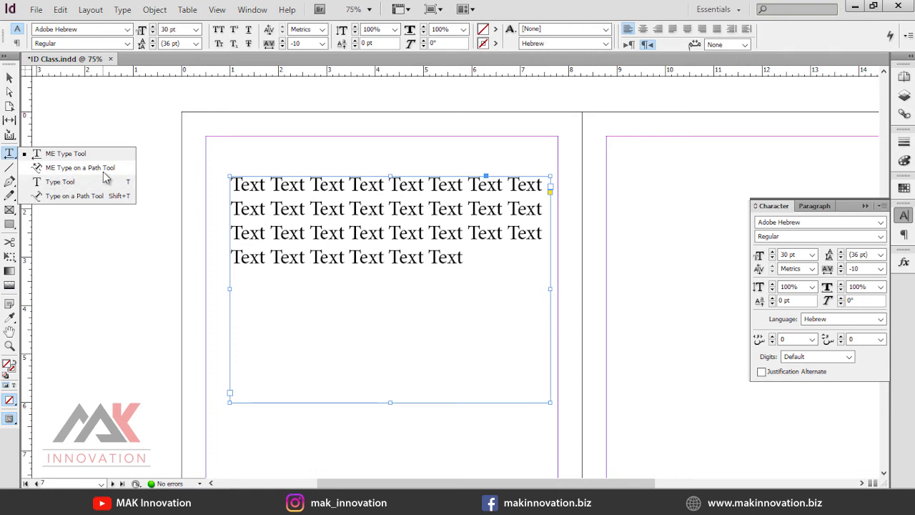
{"action": "left_click", "coordinate": [6, 158]}
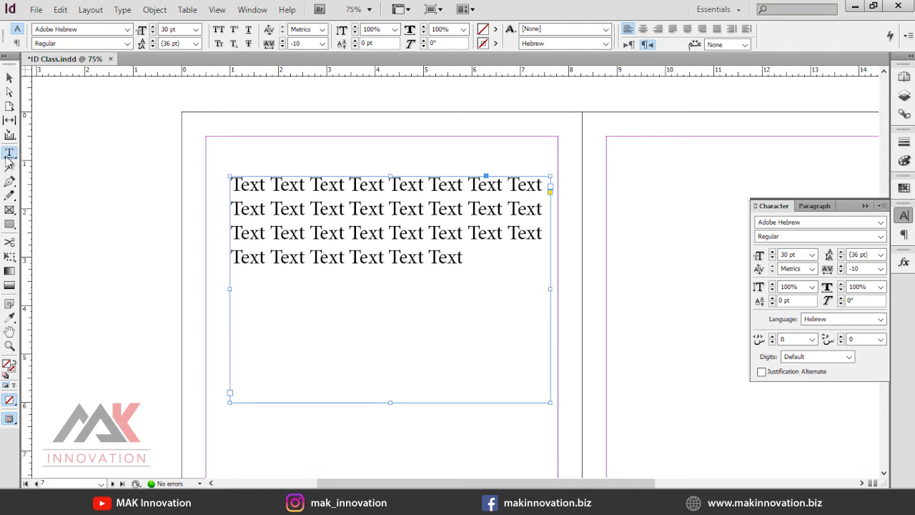
{"action": "left_click", "coordinate": [9, 77]}
{"action": "left_click", "coordinate": [238, 164]}
{"action": "left_click", "coordinate": [427, 192]}
{"action": "key", "text": "Delete"}
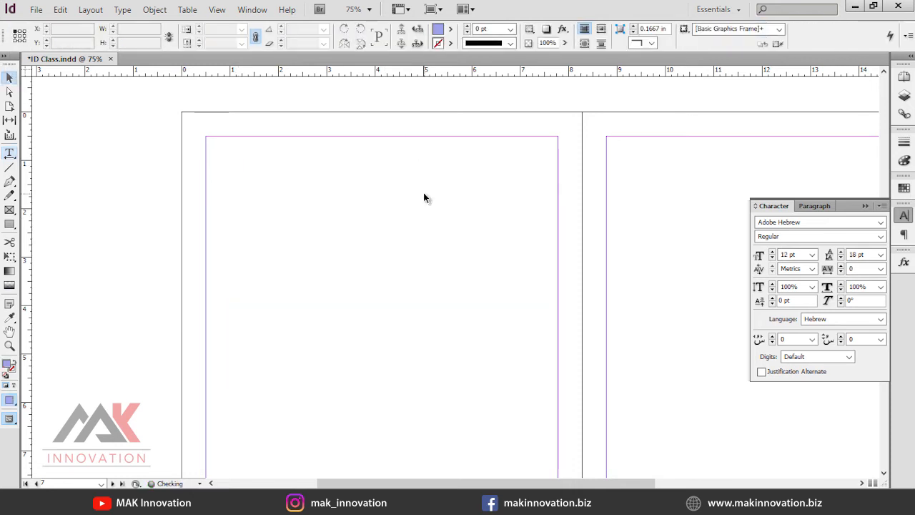
Draw a horizontal line about 6.09 in long and a vertical line about 3.34 in long crossing it on page 7.
{"action": "left_click", "coordinate": [12, 170]}
{"action": "left_click_drag", "start_coordinate": [274, 233], "coordinate": [568, 234]}
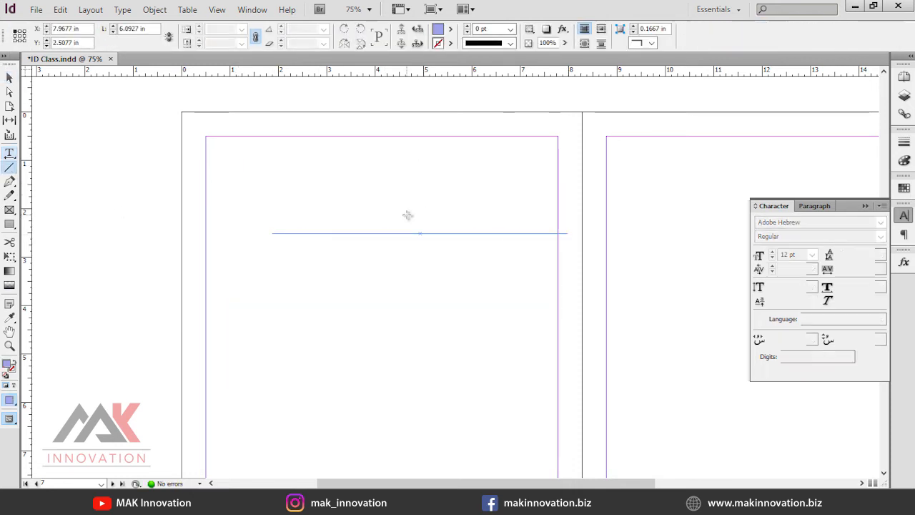
{"action": "left_click_drag", "start_coordinate": [390, 158], "coordinate": [396, 320]}
Select both crossing lines and give them a 1 pt black stroke.
{"action": "key", "text": "v"}
{"action": "left_click_drag", "start_coordinate": [432, 193], "coordinate": [352, 277]}
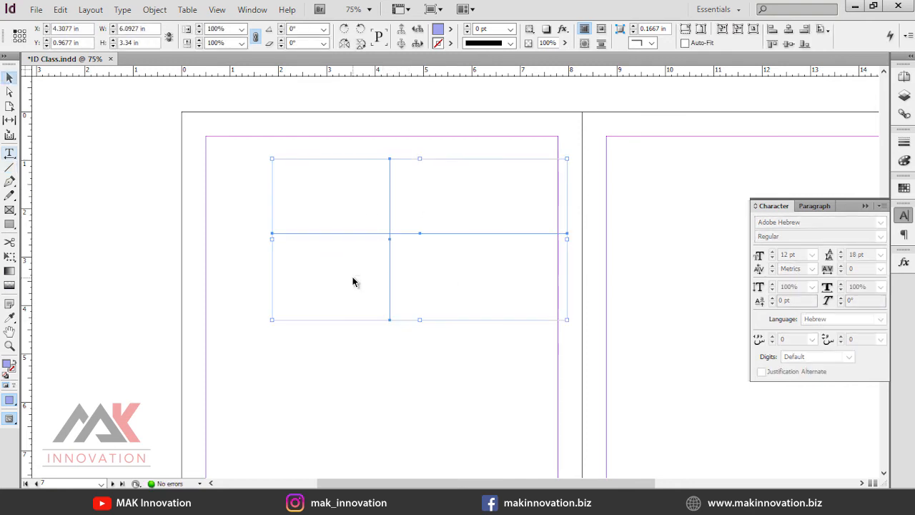
{"action": "left_click", "coordinate": [905, 142]}
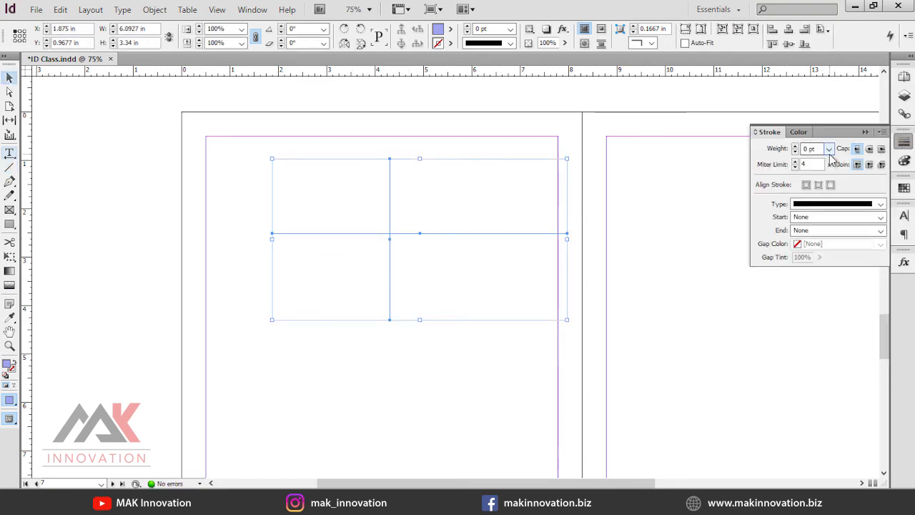
{"action": "left_click", "coordinate": [829, 149]}
{"action": "left_click", "coordinate": [821, 195]}
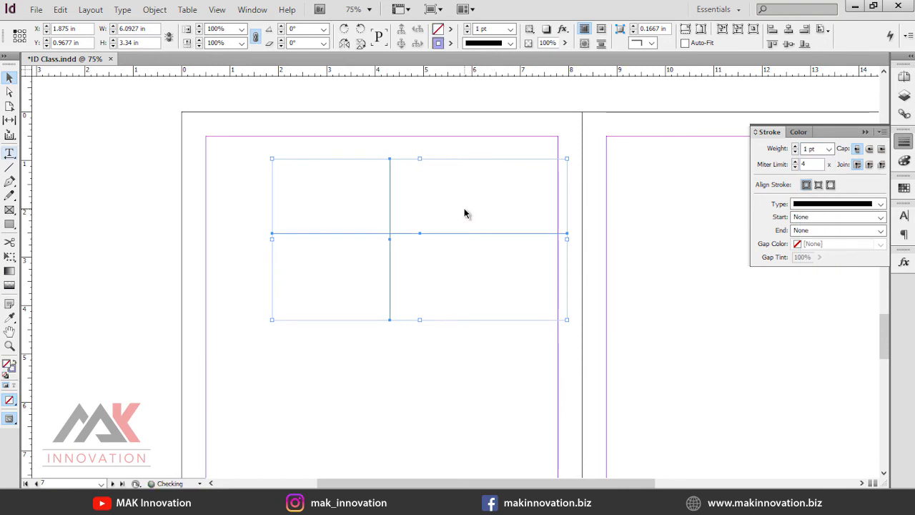
{"action": "left_click", "coordinate": [905, 161]}
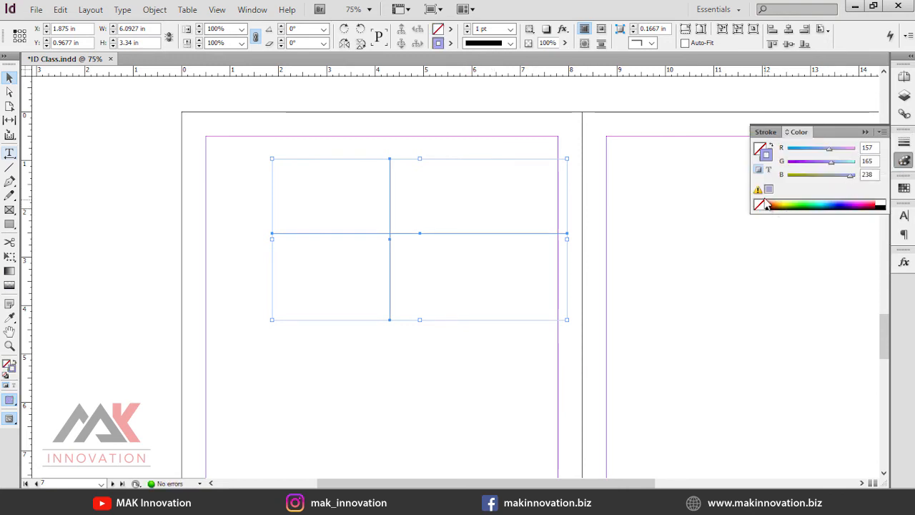
{"action": "left_click", "coordinate": [882, 207]}
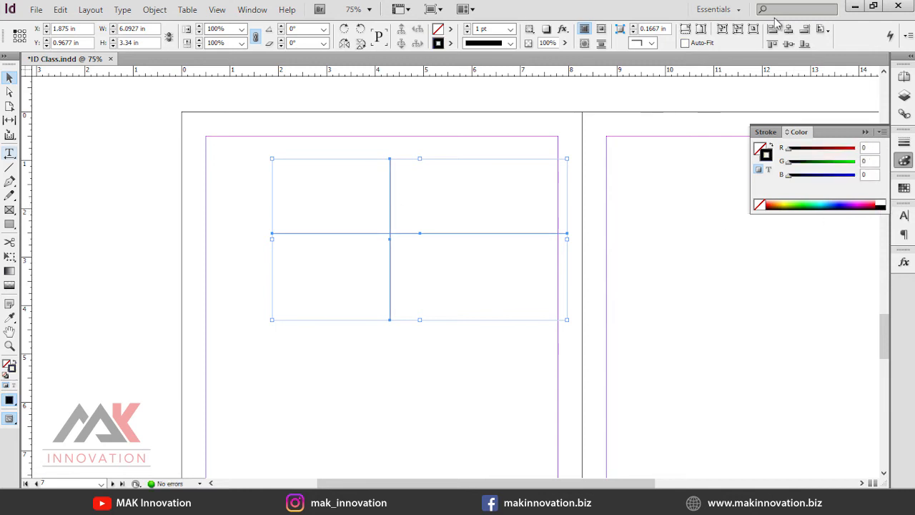
Center both lines horizontally and vertically on the page, and deselect them.
{"action": "left_click", "coordinate": [822, 30]}
{"action": "left_click", "coordinate": [740, 61]}
{"action": "left_click", "coordinate": [789, 28]}
{"action": "left_click", "coordinate": [788, 43]}
{"action": "left_click", "coordinate": [655, 238]}
Select the crossed lines and set their stroke to a 2 pt weight with the Thick - Thick type.
{"action": "left_click_drag", "start_coordinate": [423, 417], "coordinate": [481, 211]}
{"action": "left_click", "coordinate": [463, 223], "text": "ctrl"}
{"action": "left_click", "coordinate": [354, 168]}
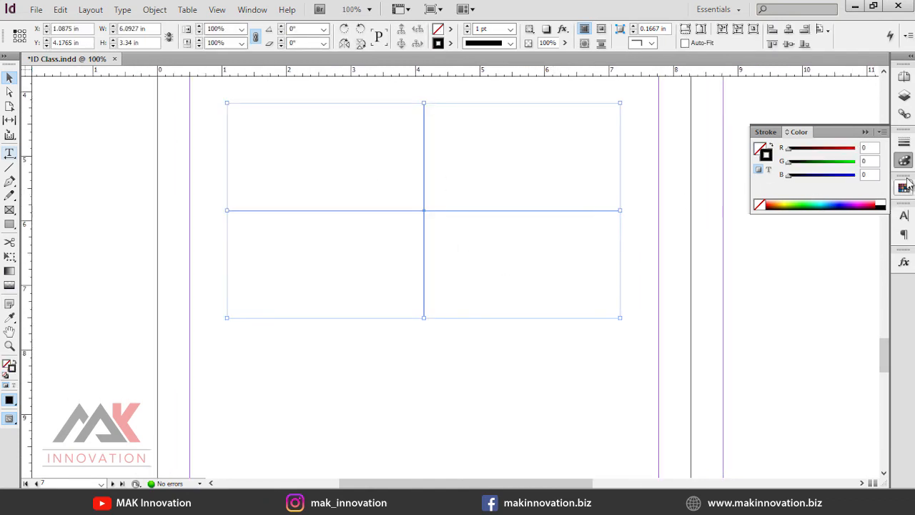
{"action": "left_click", "coordinate": [903, 142]}
{"action": "left_click", "coordinate": [795, 146]}
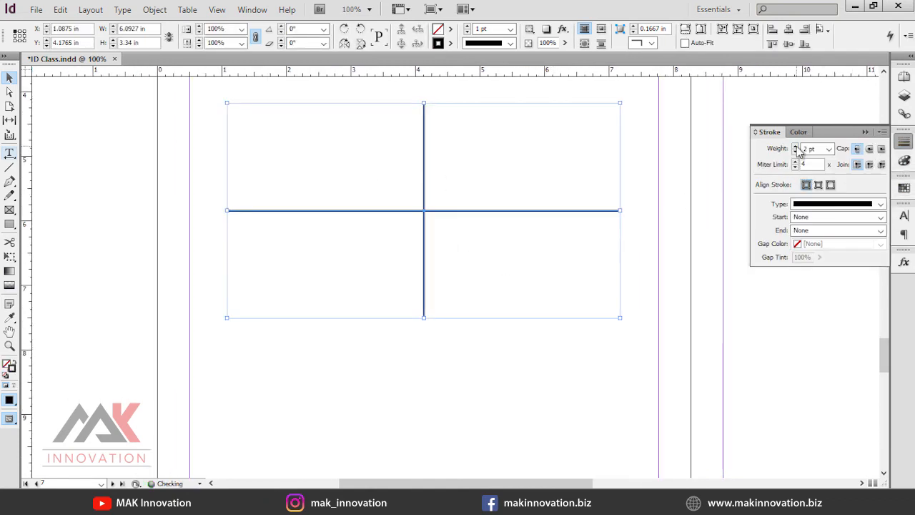
{"action": "left_click", "coordinate": [883, 205]}
{"action": "left_click", "coordinate": [867, 237]}
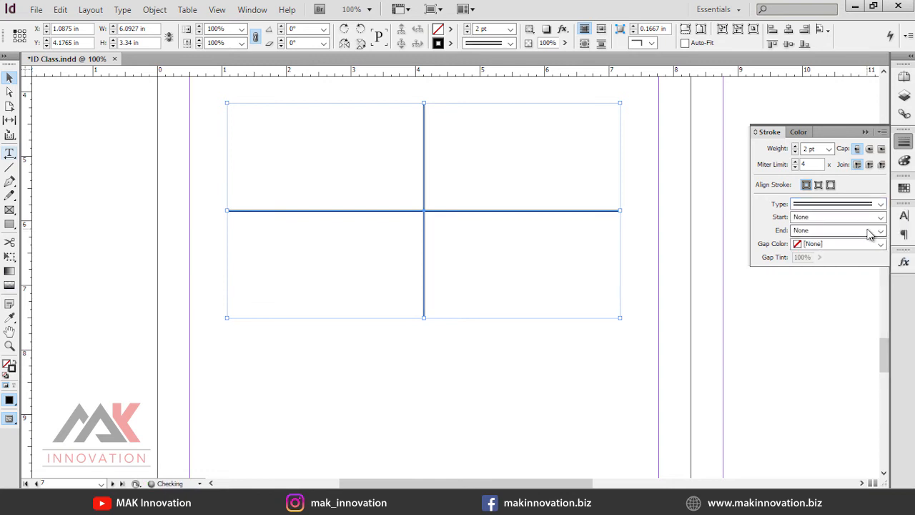
Increase the stroke weight of the crossed lines to 7 pt and deselect them.
{"action": "left_click", "coordinate": [795, 148]}
{"action": "left_click", "coordinate": [795, 147]}
{"action": "left_click", "coordinate": [795, 147]}
{"action": "left_click", "coordinate": [795, 147]}
{"action": "left_click", "coordinate": [493, 193]}
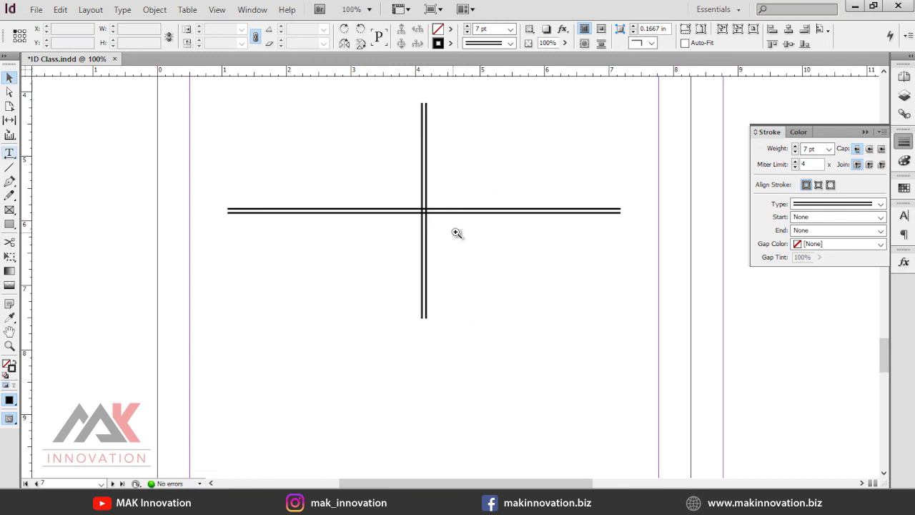
Select both crossed lines and try the Thick - Thin, Thick - Thin - Thick and Thin - Thick stroke types on them.
{"action": "left_click", "coordinate": [456, 232]}
{"action": "left_click", "coordinate": [337, 313]}
{"action": "left_click", "coordinate": [879, 205]}
{"action": "left_click", "coordinate": [859, 213]}
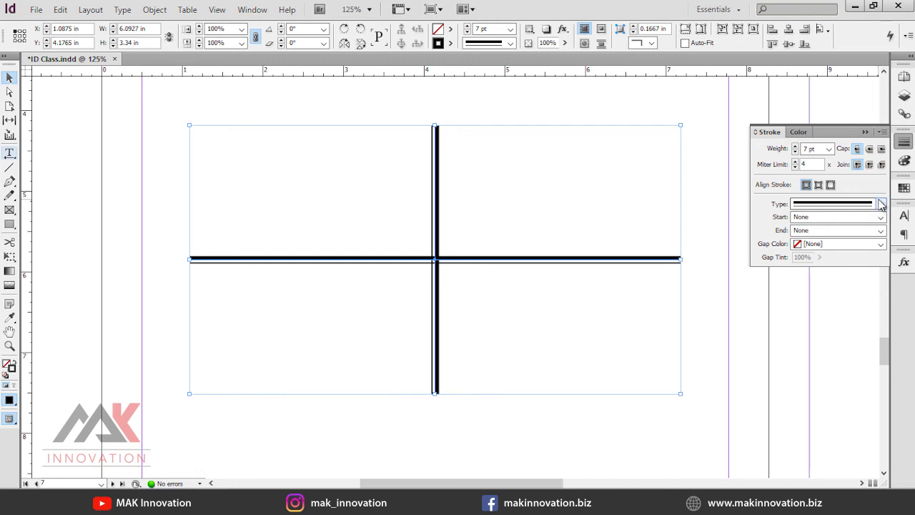
{"action": "left_click", "coordinate": [883, 205]}
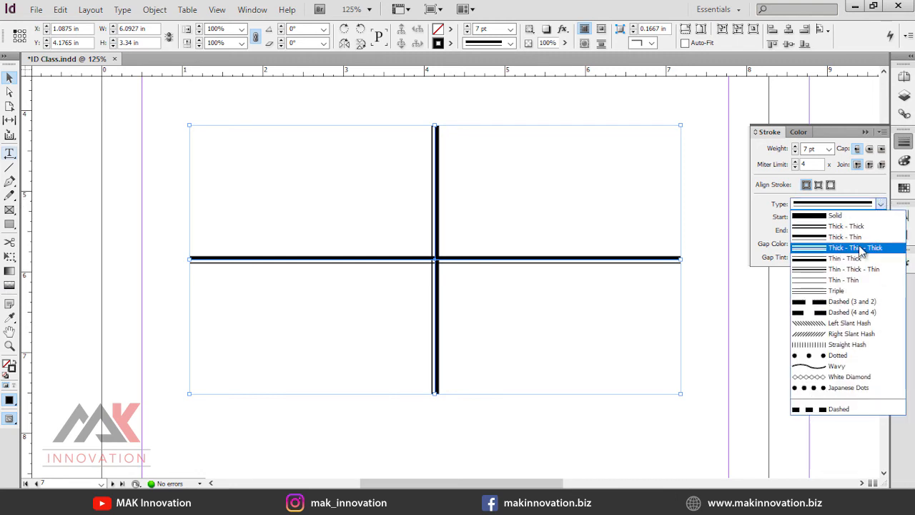
{"action": "left_click", "coordinate": [862, 249]}
{"action": "left_click", "coordinate": [883, 205]}
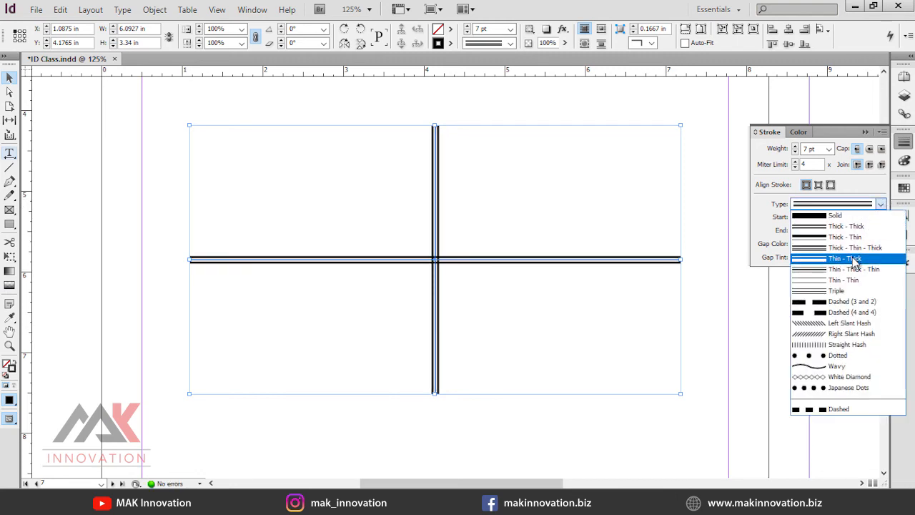
{"action": "left_click", "coordinate": [858, 264]}
Try the Dashed (3 and 2), Dashed (4 and 4) and Left Slant Hash stroke types on the crossed lines.
{"action": "left_click", "coordinate": [882, 205]}
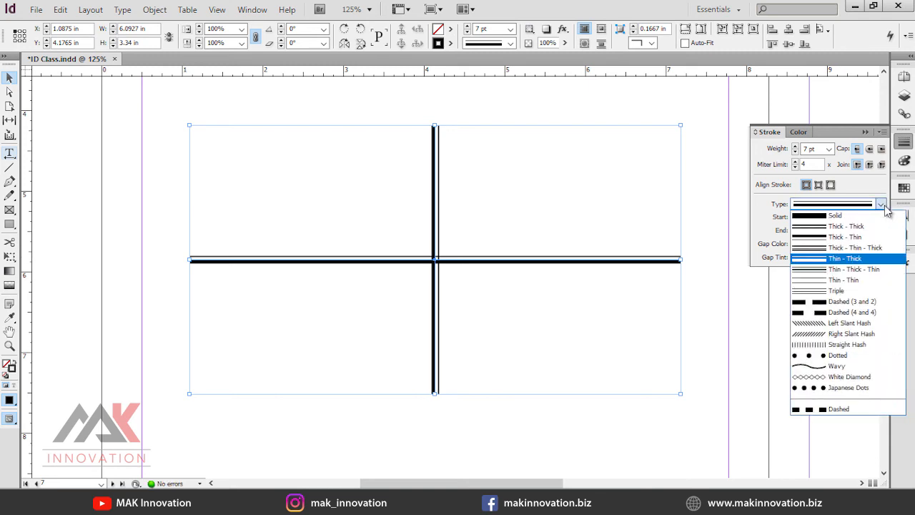
{"action": "left_click", "coordinate": [856, 306]}
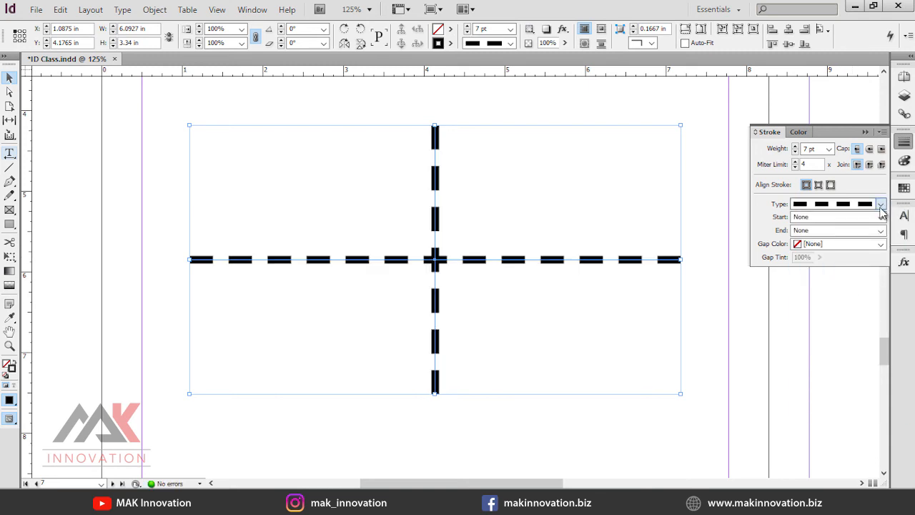
{"action": "left_click", "coordinate": [881, 206]}
{"action": "left_click", "coordinate": [864, 314]}
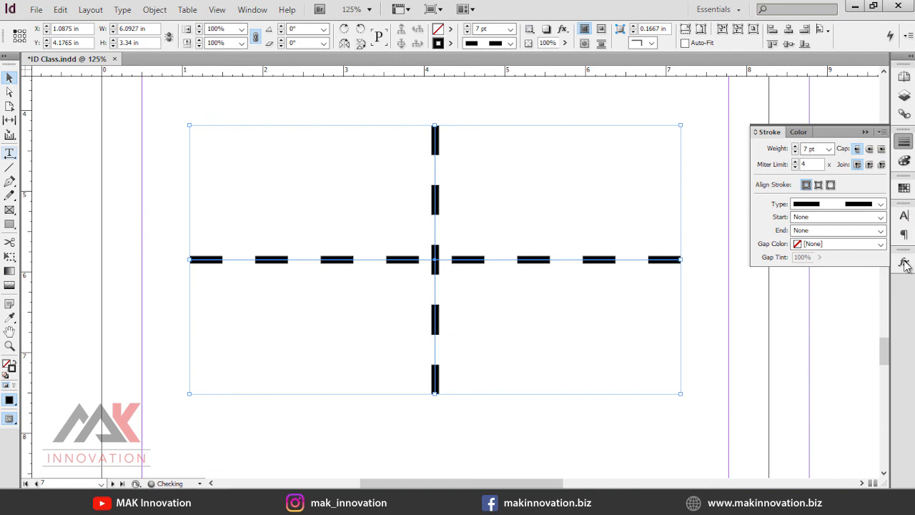
{"action": "left_click", "coordinate": [883, 200]}
{"action": "left_click", "coordinate": [867, 320]}
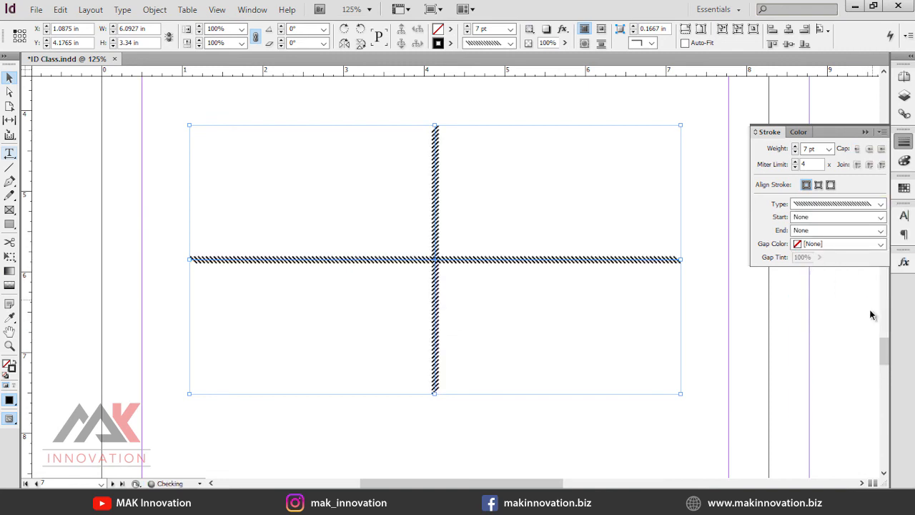
Try the Dotted, Wavy and White Diamond stroke types on the crossed lines, ending with Japanese Dots.
{"action": "left_click", "coordinate": [881, 205]}
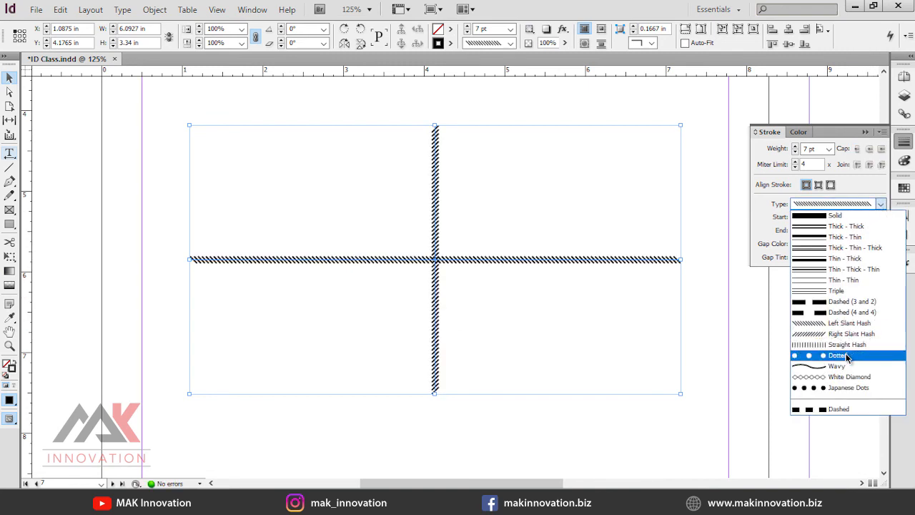
{"action": "left_click", "coordinate": [846, 355]}
{"action": "left_click", "coordinate": [881, 205]}
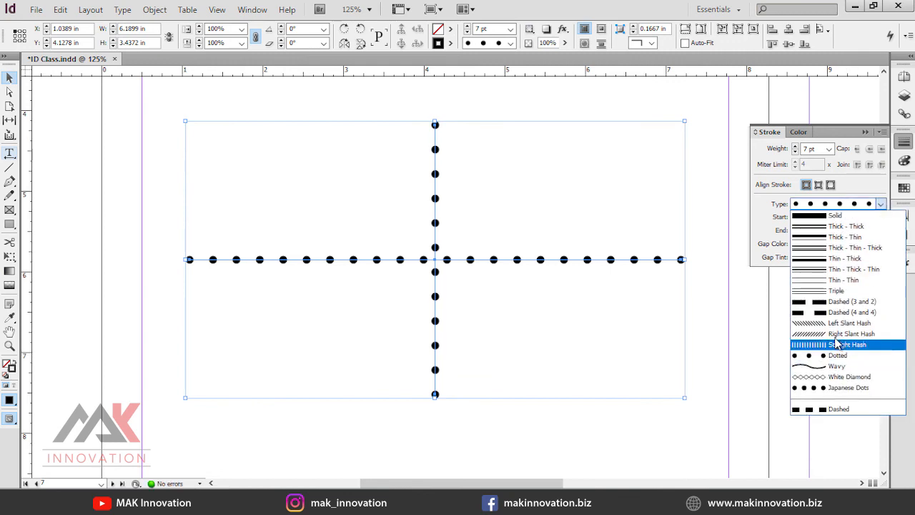
{"action": "left_click", "coordinate": [836, 366]}
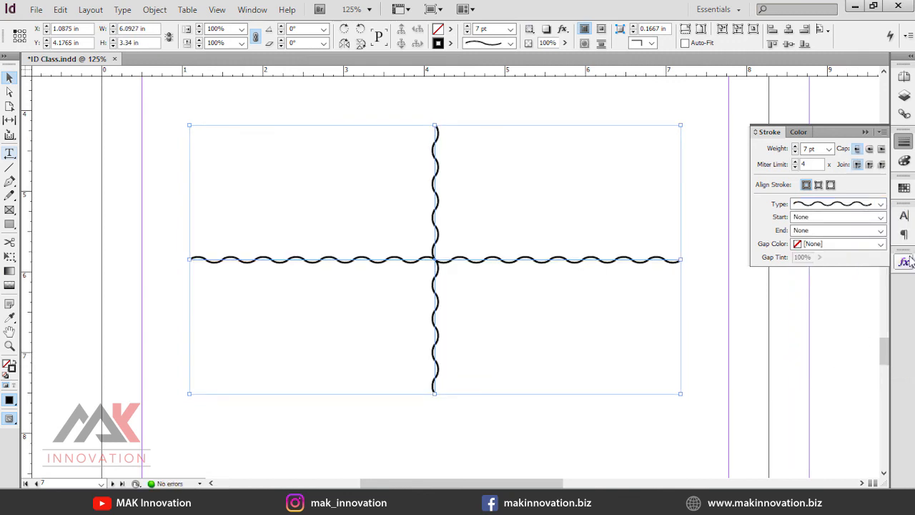
{"action": "left_click", "coordinate": [881, 205]}
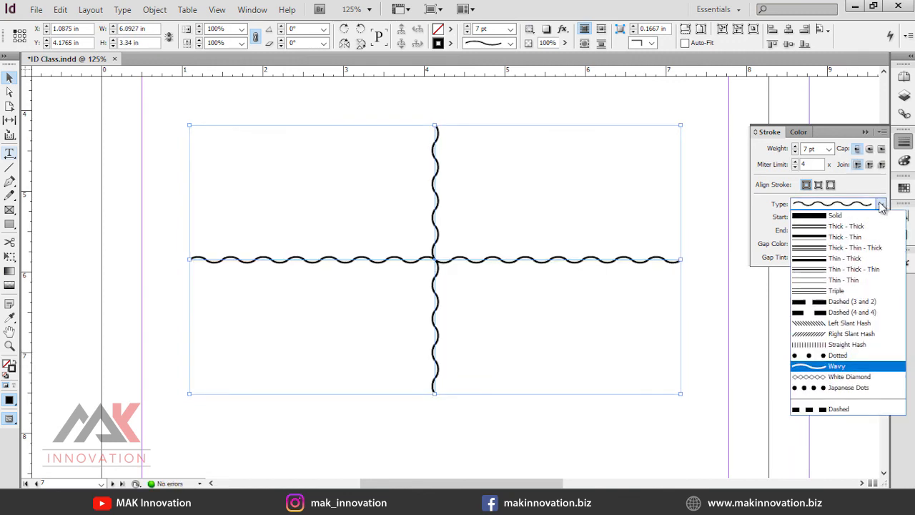
{"action": "left_click", "coordinate": [849, 377]}
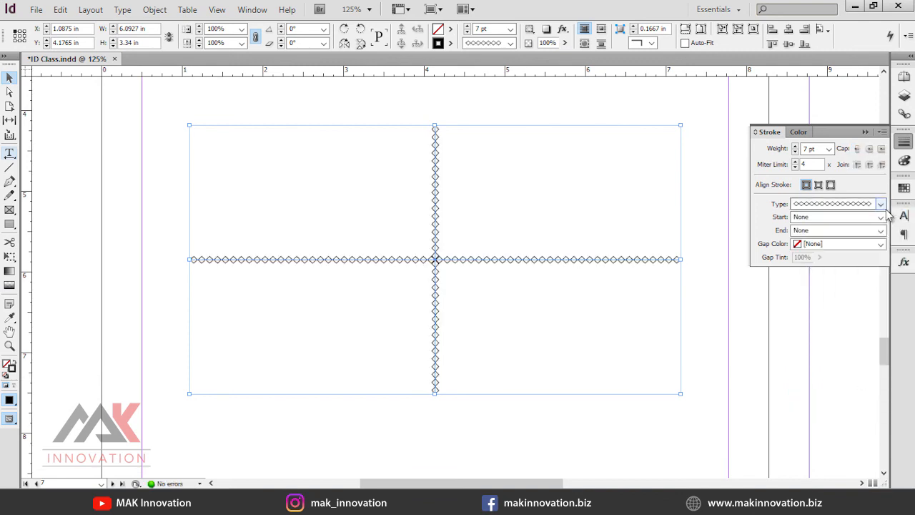
{"action": "left_click", "coordinate": [882, 206]}
{"action": "left_click", "coordinate": [846, 393]}
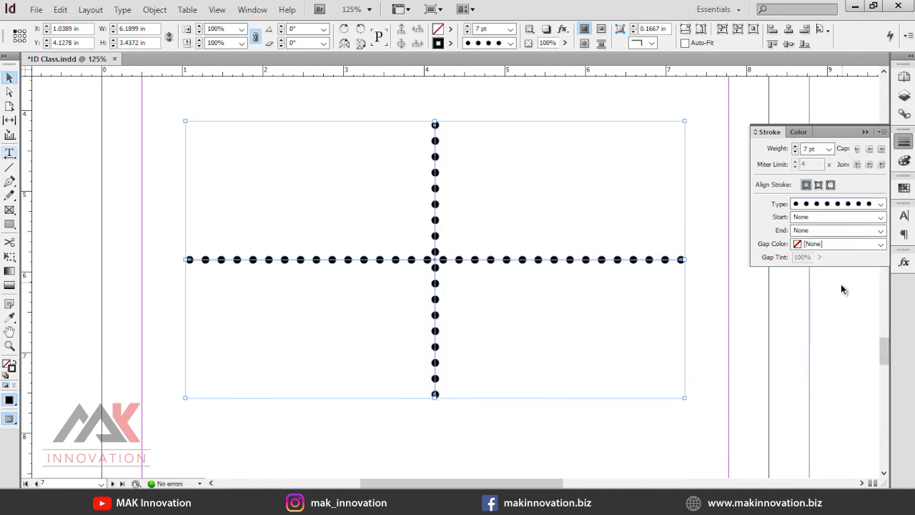
Compare the inside and outside stroke alignments on both crossed lines, ending with the stroke aligned to center.
{"action": "left_click", "coordinate": [819, 186]}
{"action": "left_click", "coordinate": [806, 186]}
{"action": "left_click", "coordinate": [819, 186]}
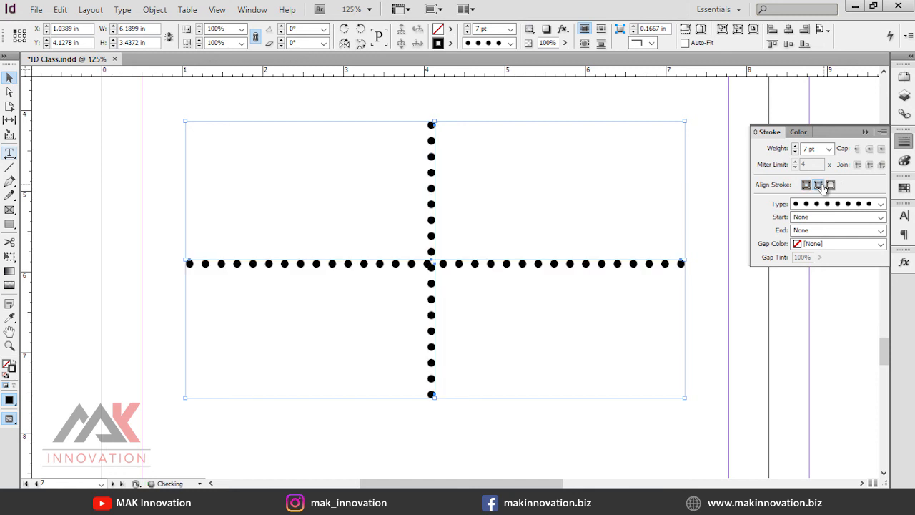
{"action": "left_click", "coordinate": [830, 186]}
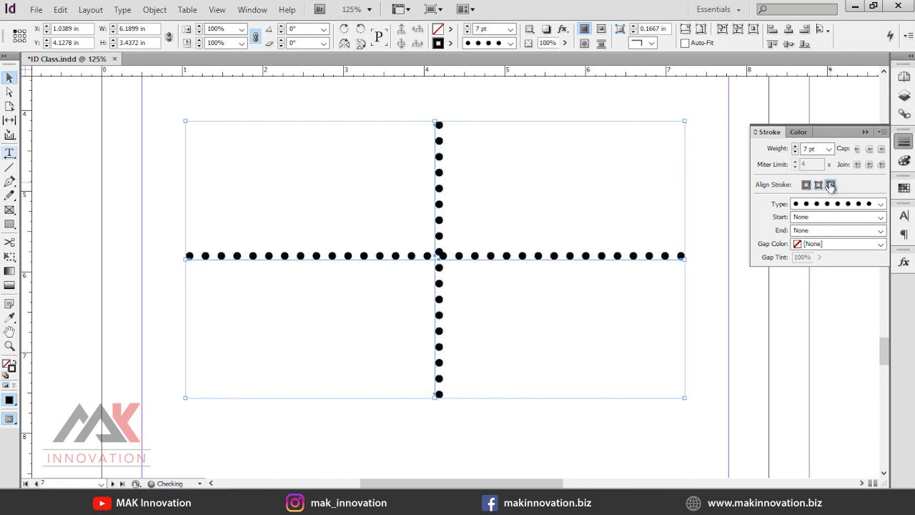
{"action": "left_click", "coordinate": [819, 186]}
{"action": "left_click", "coordinate": [805, 185]}
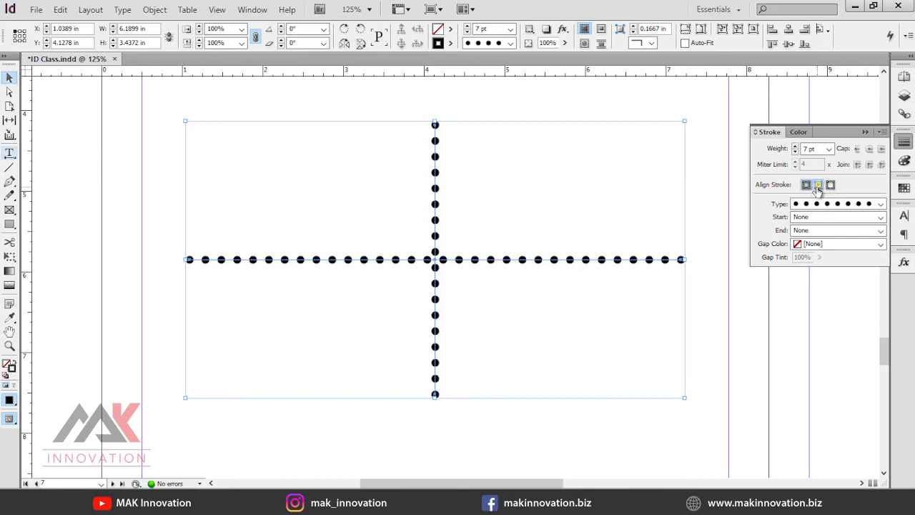
{"action": "left_click", "coordinate": [818, 186]}
{"action": "left_click", "coordinate": [830, 185]}
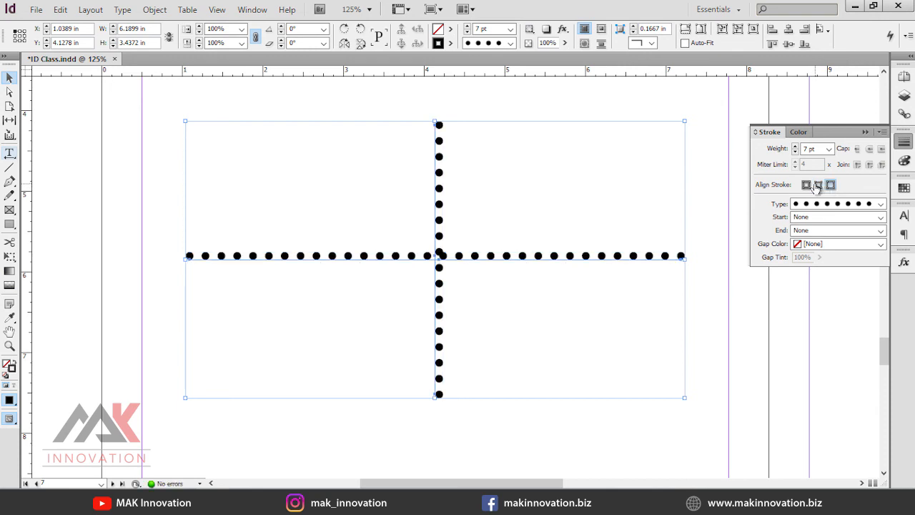
{"action": "left_click", "coordinate": [806, 185]}
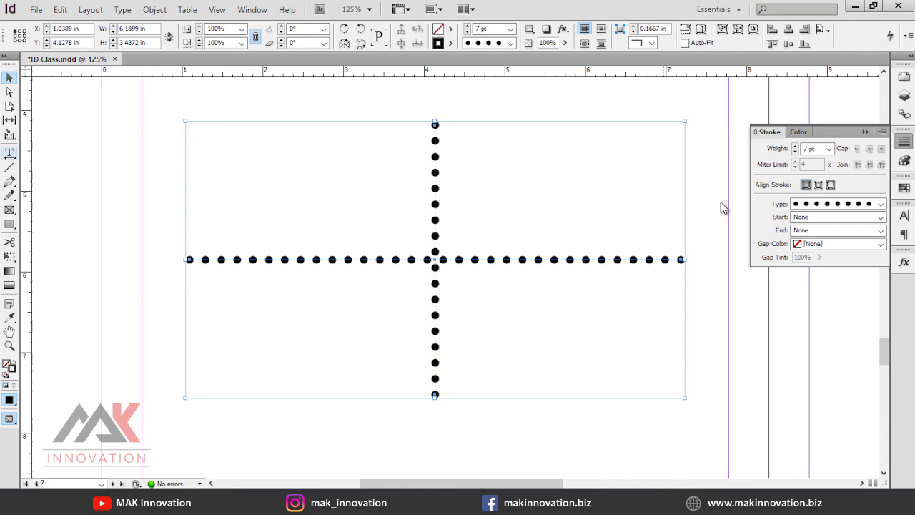
Try aligning only the horizontal line's stroke to the inside, and reset both lines to center alignment.
{"action": "left_click", "coordinate": [562, 225]}
{"action": "left_click", "coordinate": [511, 259]}
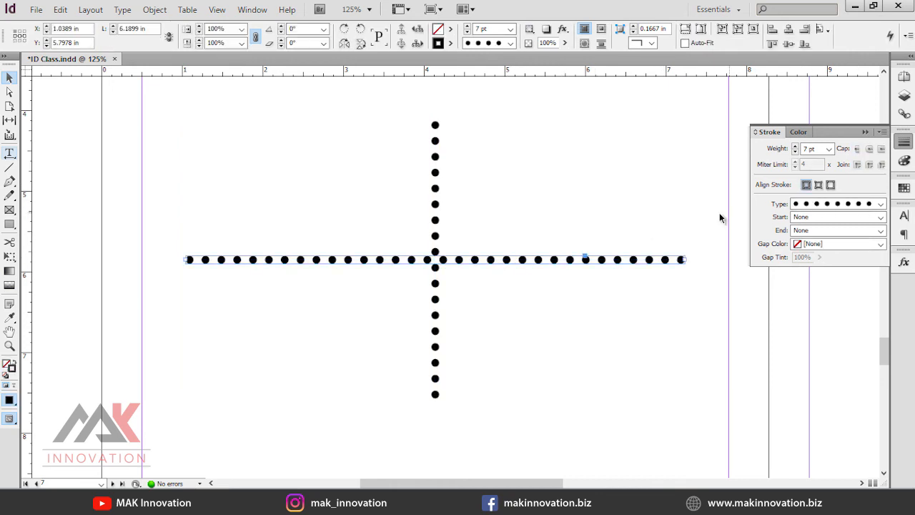
{"action": "left_click", "coordinate": [819, 185]}
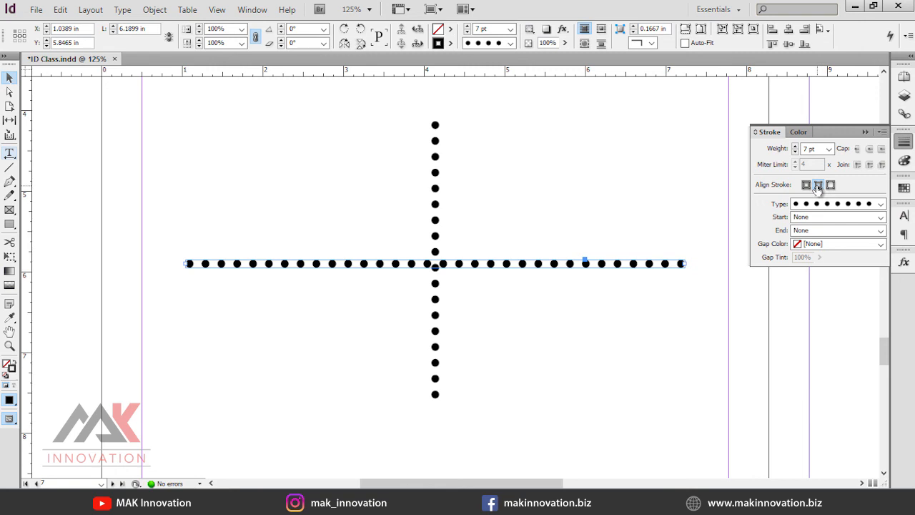
{"action": "left_click_drag", "start_coordinate": [553, 196], "coordinate": [308, 329]}
{"action": "left_click", "coordinate": [807, 185]}
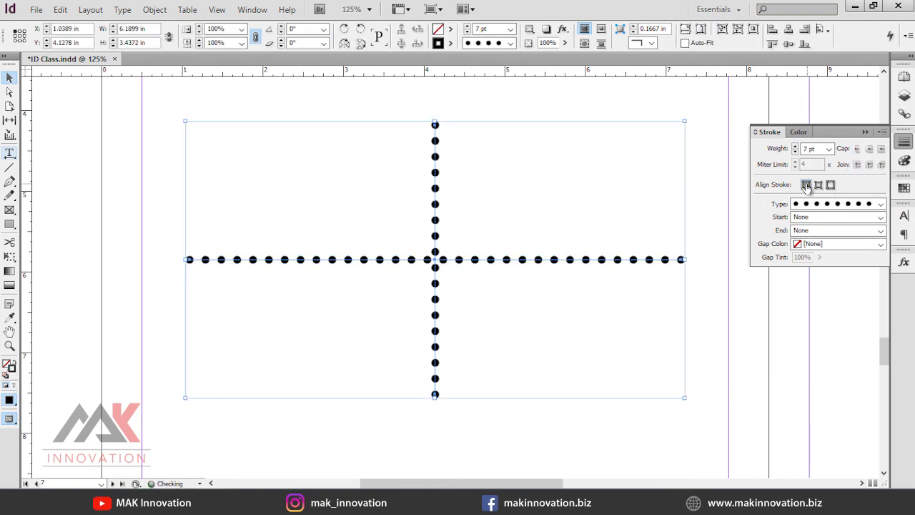
Try the outside stroke alignment and a heavier stroke on both lines, returning to center alignment and 7 pt.
{"action": "left_click", "coordinate": [831, 185]}
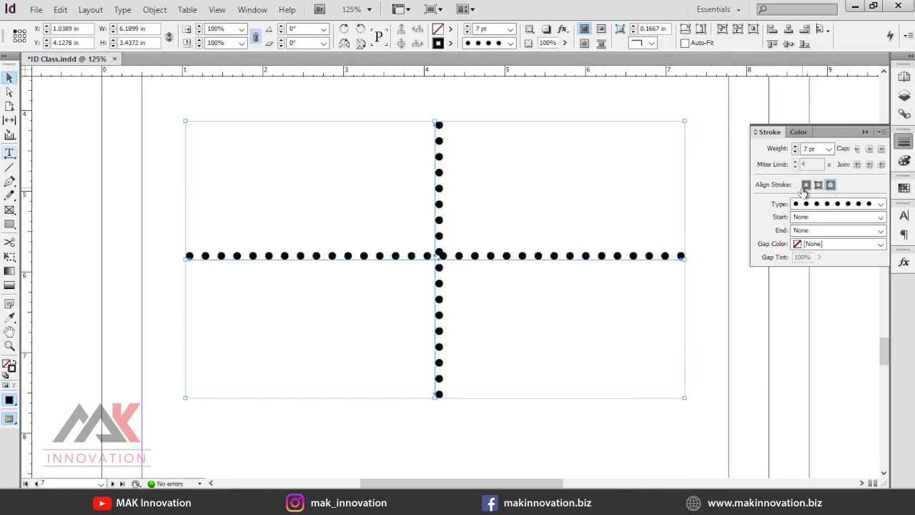
{"action": "left_click", "coordinate": [807, 185]}
{"action": "left_click", "coordinate": [795, 146]}
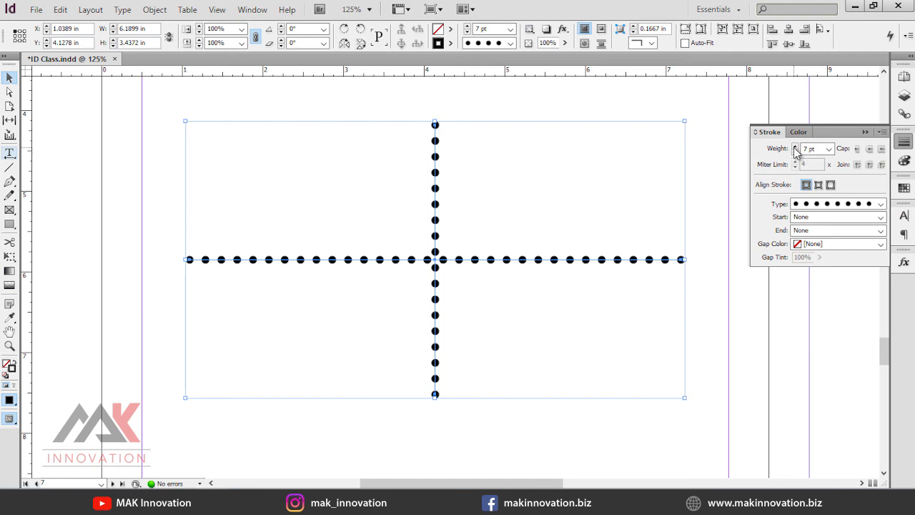
{"action": "left_click", "coordinate": [795, 146]}
{"action": "left_click", "coordinate": [795, 151]}
{"action": "left_click", "coordinate": [796, 151]}
Close the stroke settings and delete both crossed lines from the page.
{"action": "left_click", "coordinate": [905, 143]}
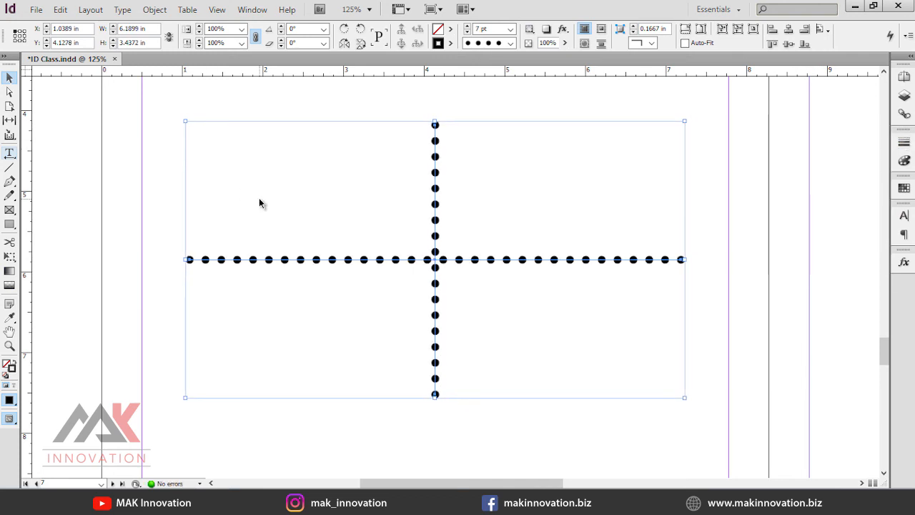
{"action": "left_click_drag", "start_coordinate": [296, 190], "coordinate": [603, 332]}
{"action": "key", "text": "Delete"}
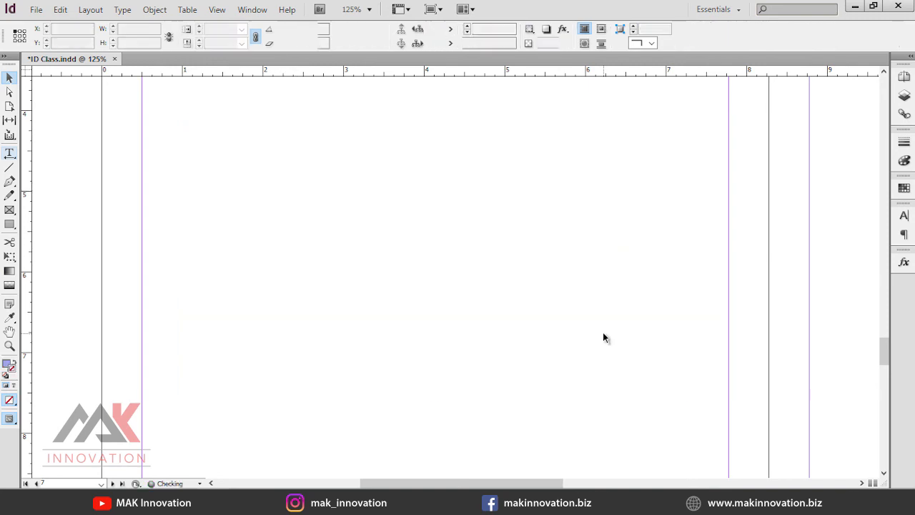
Draw a closed irregular shape about 3 in wide and 1.6 in tall on the empty page with the Pen tool.
{"action": "left_click", "coordinate": [10, 183]}
{"action": "left_click", "coordinate": [283, 199]}
{"action": "left_click", "coordinate": [379, 186]}
{"action": "left_click", "coordinate": [481, 186]}
{"action": "left_click", "coordinate": [507, 235]}
{"action": "left_click", "coordinate": [493, 278]}
{"action": "left_click_drag", "start_coordinate": [451, 311], "coordinate": [404, 316]}
{"action": "left_click", "coordinate": [322, 316]}
{"action": "left_click", "coordinate": [303, 300]}
{"action": "left_click_drag", "start_coordinate": [271, 240], "coordinate": [273, 241]}
{"action": "left_click", "coordinate": [266, 214]}
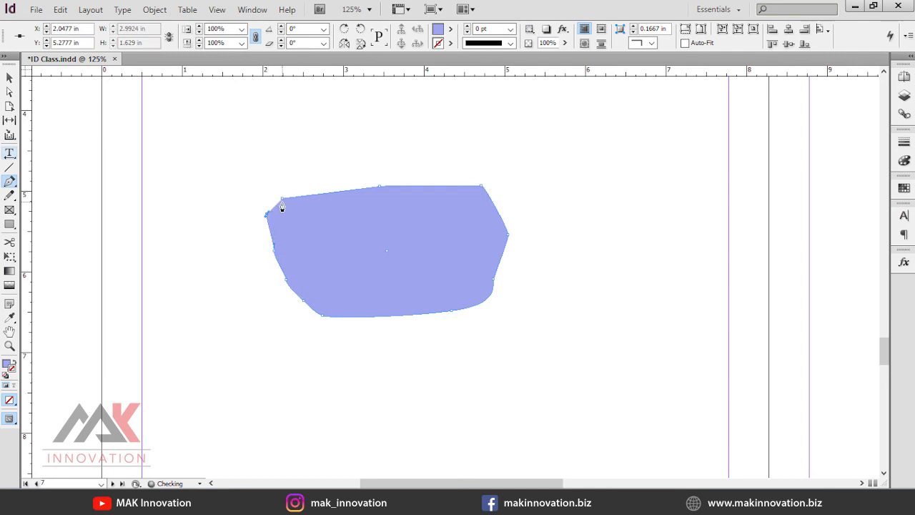
{"action": "left_click", "coordinate": [283, 199]}
Set the fill of the pen-drawn shape to None.
{"action": "left_click", "coordinate": [905, 161]}
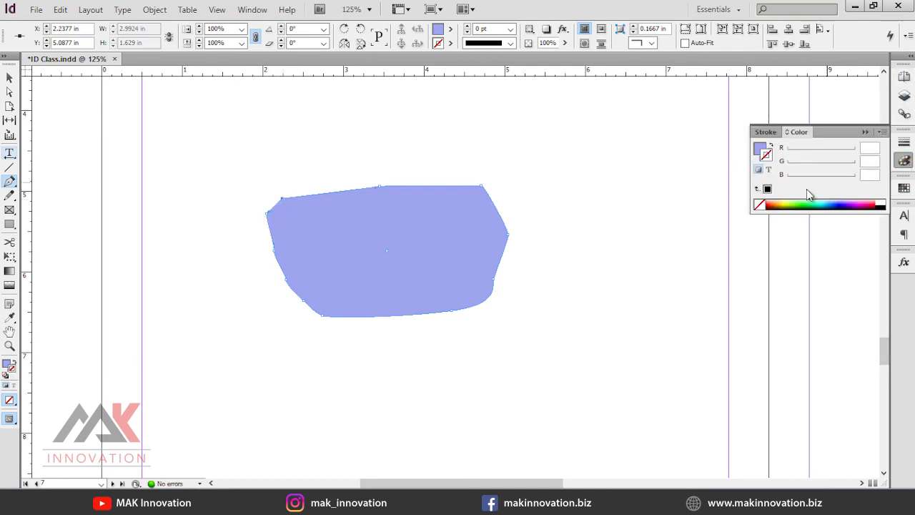
{"action": "left_click", "coordinate": [759, 148]}
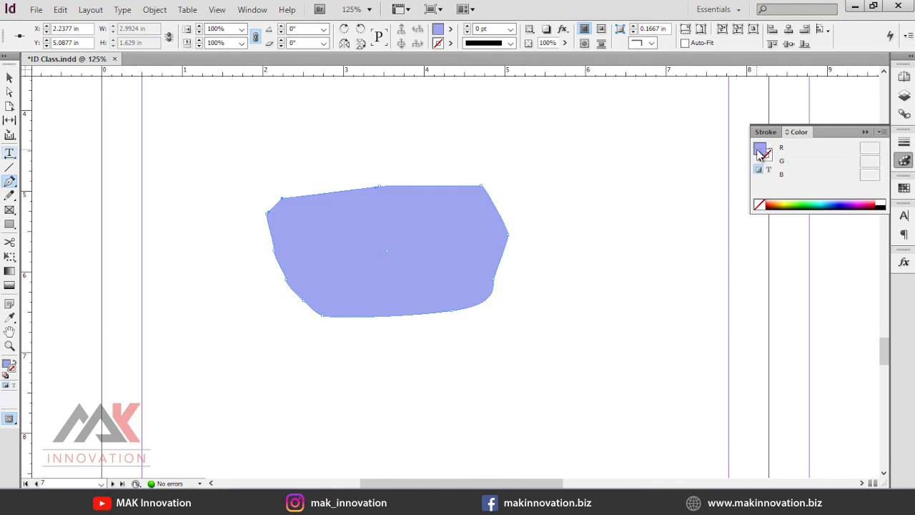
{"action": "left_click", "coordinate": [759, 205]}
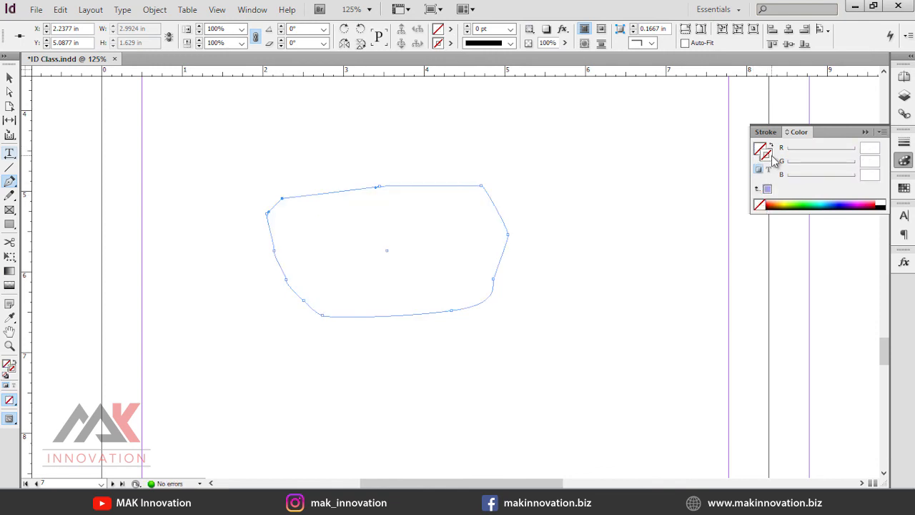
Give the pen-drawn shape a 3 pt black stroke and switch to the Selection tool.
{"action": "left_click", "coordinate": [903, 142]}
{"action": "left_click", "coordinate": [795, 146]}
{"action": "left_click", "coordinate": [795, 146]}
{"action": "left_click", "coordinate": [795, 146]}
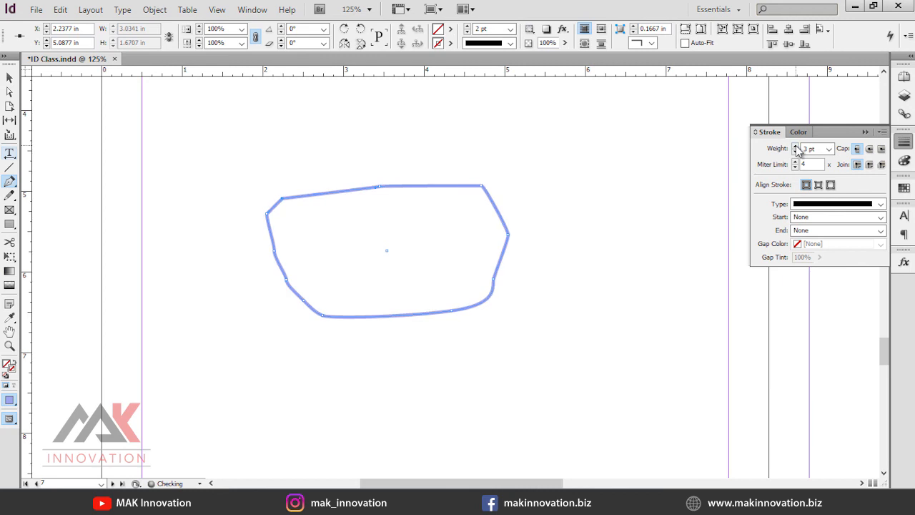
{"action": "left_click", "coordinate": [904, 161]}
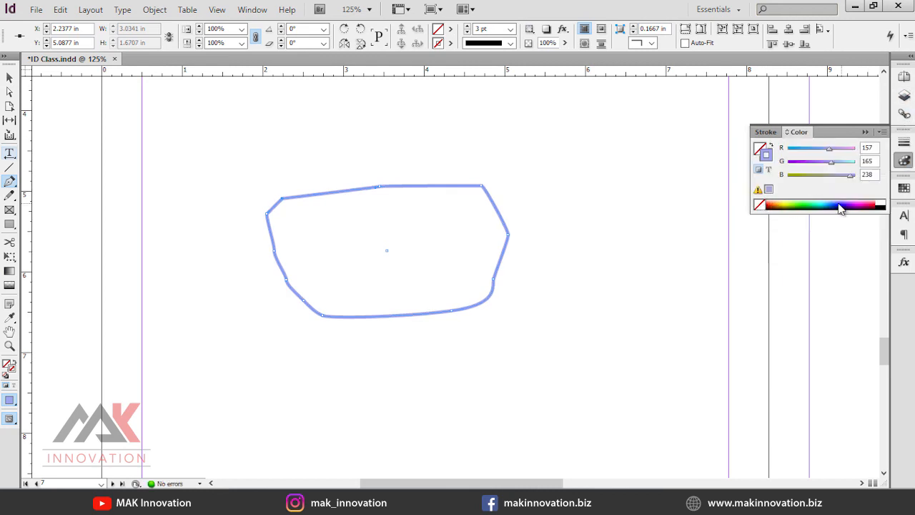
{"action": "left_click", "coordinate": [880, 206]}
{"action": "key", "text": "v"}
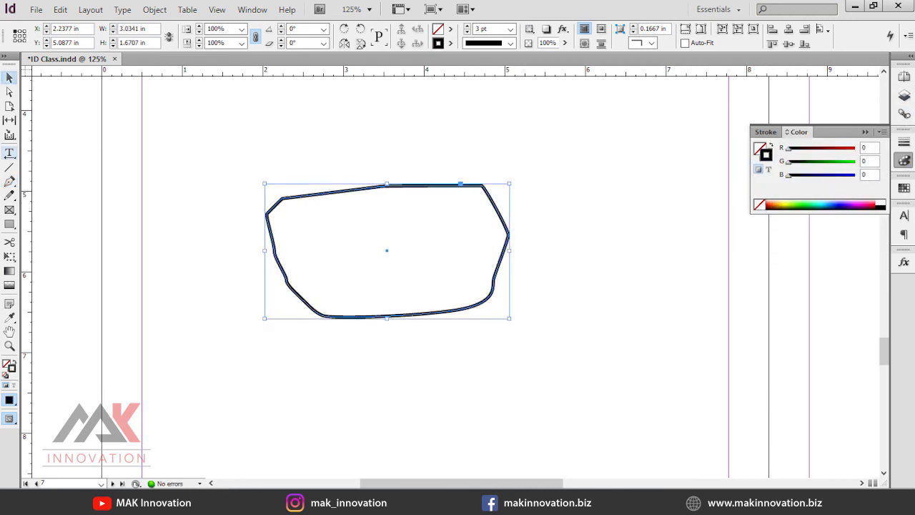